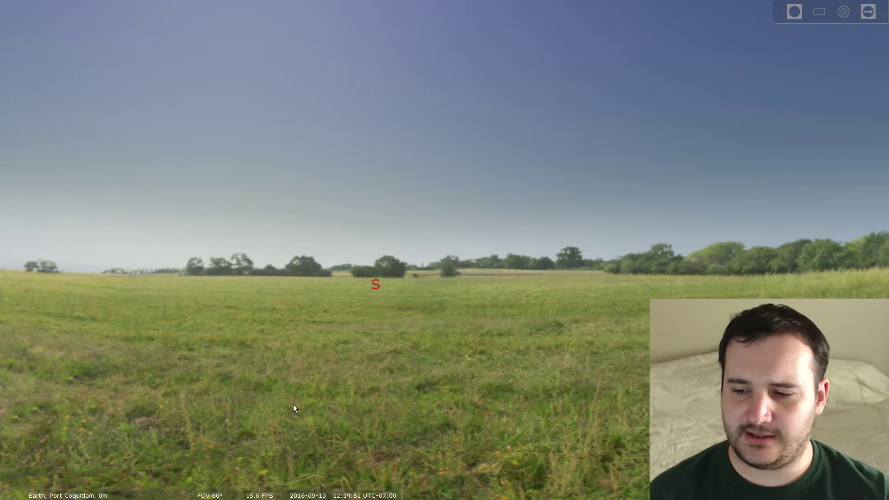
Review the current observing location in the Location window and close it.
mouse_move(6, 318)
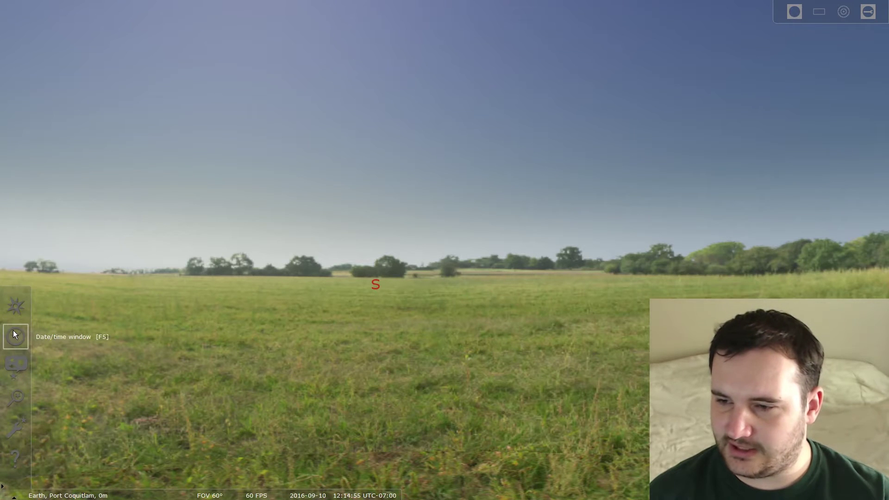
click(13, 310)
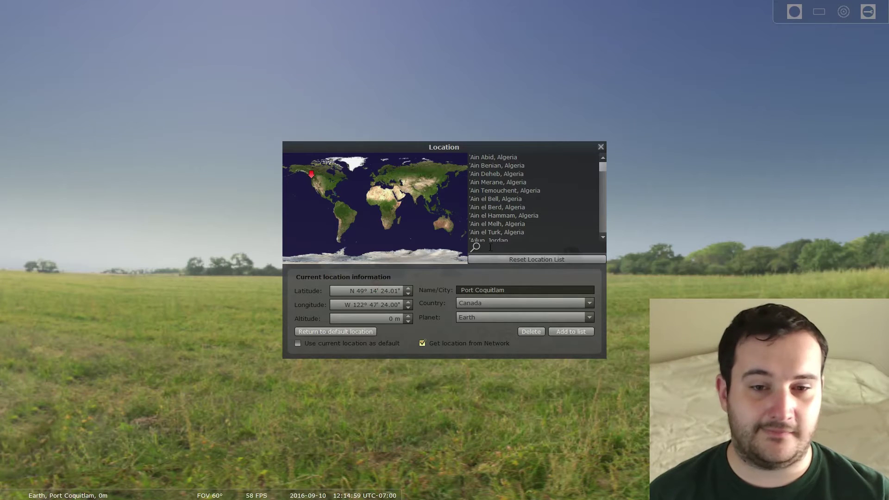
click(602, 146)
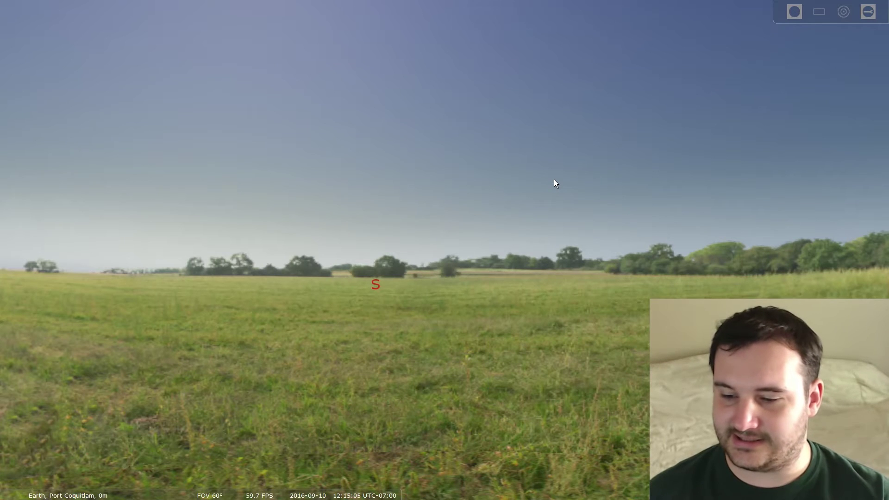
Fast-forward time to about 20:03 on 2016-09-10 and restore the normal time rate.
mouse_move(220, 493)
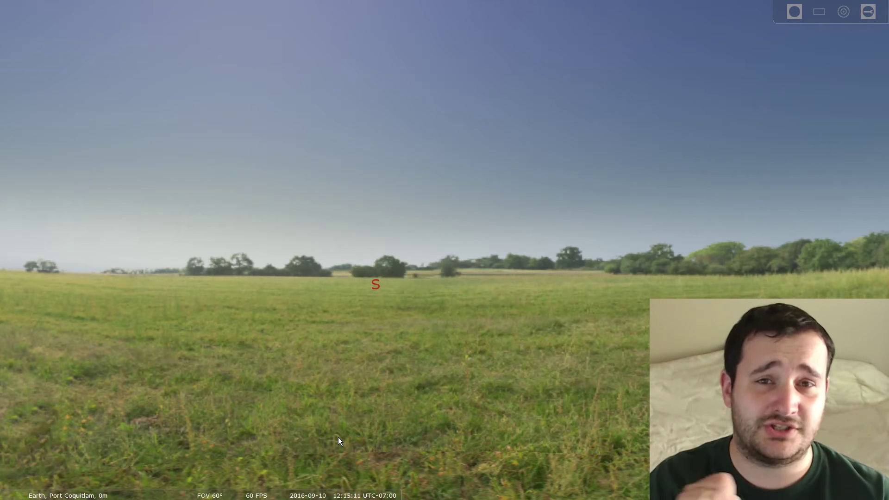
mouse_move(331, 494)
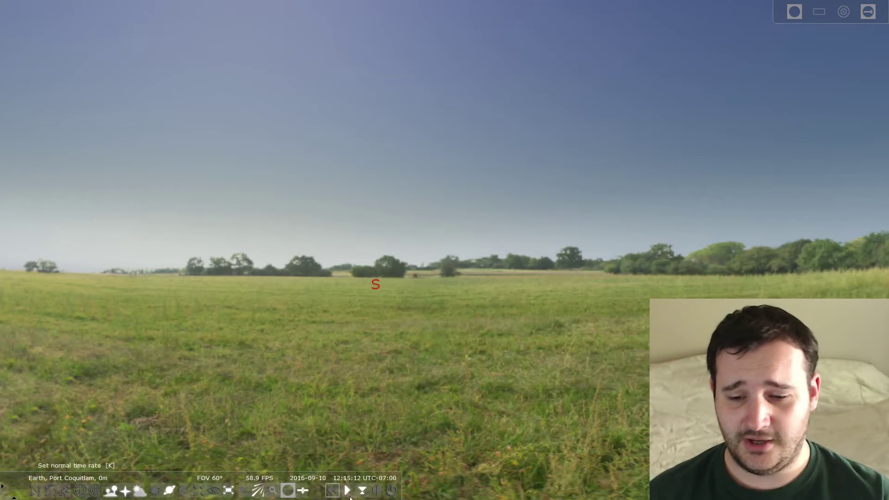
click(375, 492)
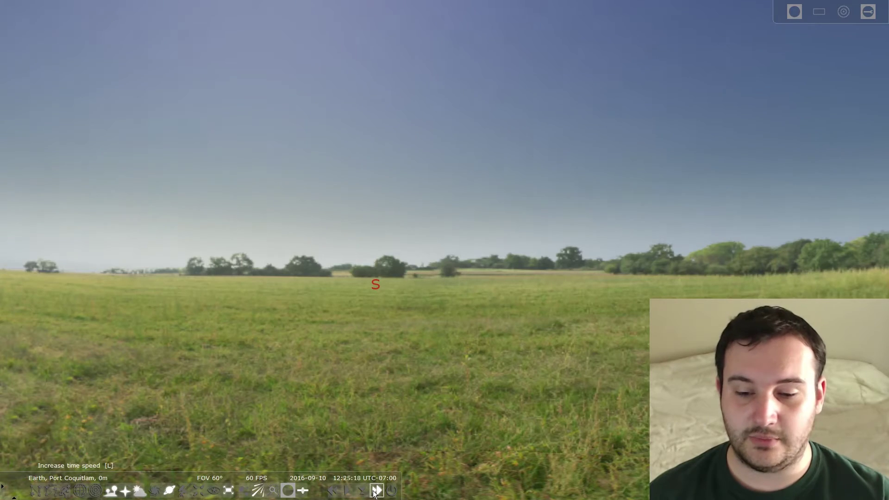
click(373, 492)
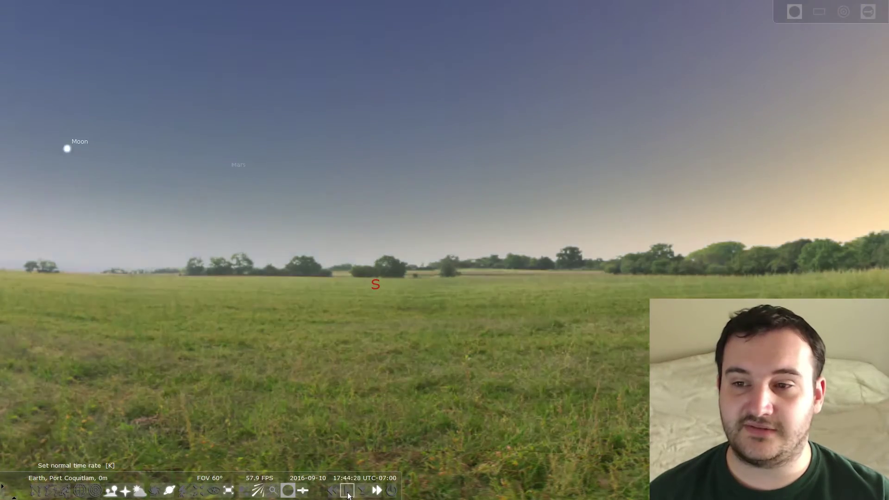
click(347, 494)
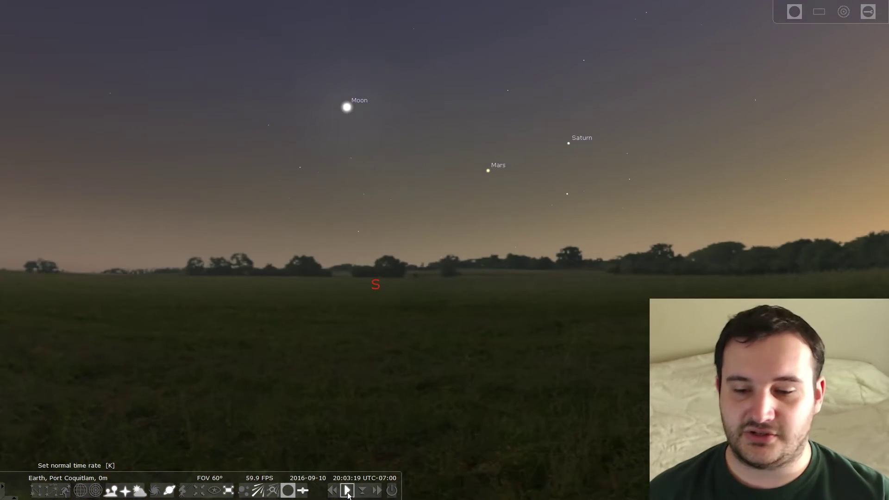
Survey the dusk sky from the west to the southeast, examining the Moon, Mars and Saturn above the southern horizon.
mouse_move(397, 283)
mouse_down()
mouse_move(637, 226)
mouse_move(5, 287)
mouse_up()
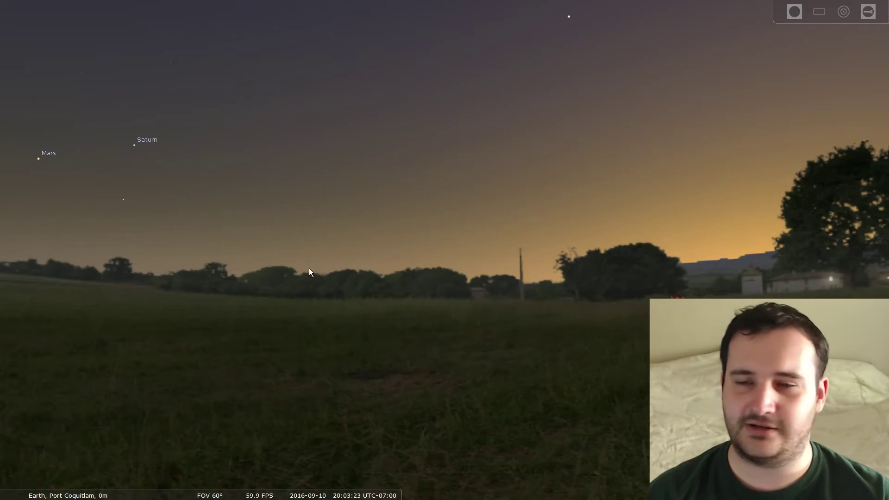
drag(309, 268, 630, 268)
drag(423, 277, 599, 297)
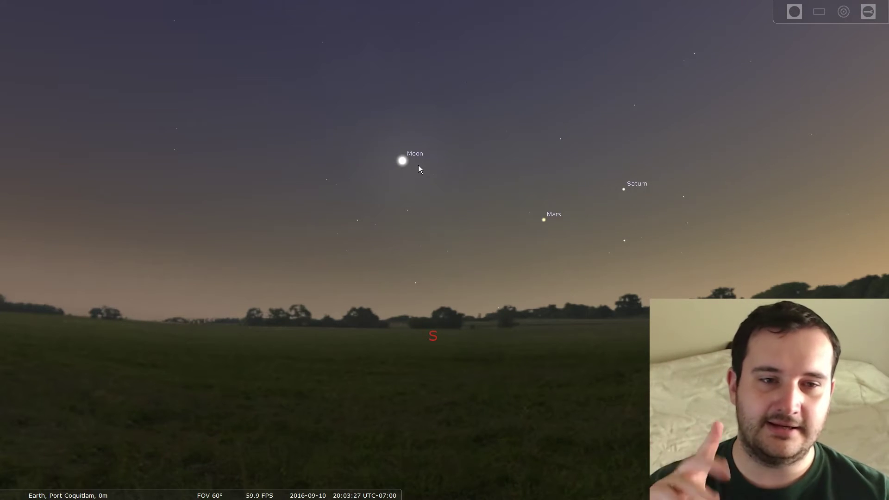
drag(418, 165, 736, 356)
drag(418, 357, 363, 202)
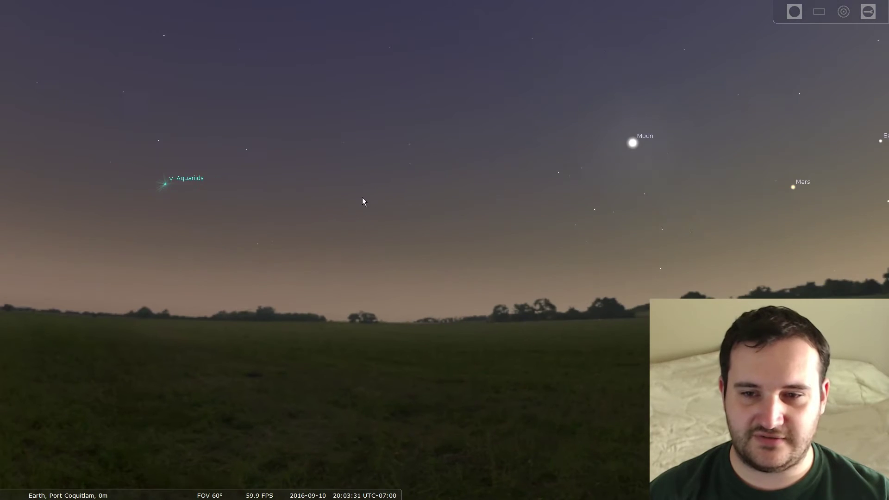
drag(625, 243, 347, 243)
drag(407, 239, 419, 253)
Accelerate time into full night, to about 23:07 on 2016-09-10.
mouse_move(350, 499)
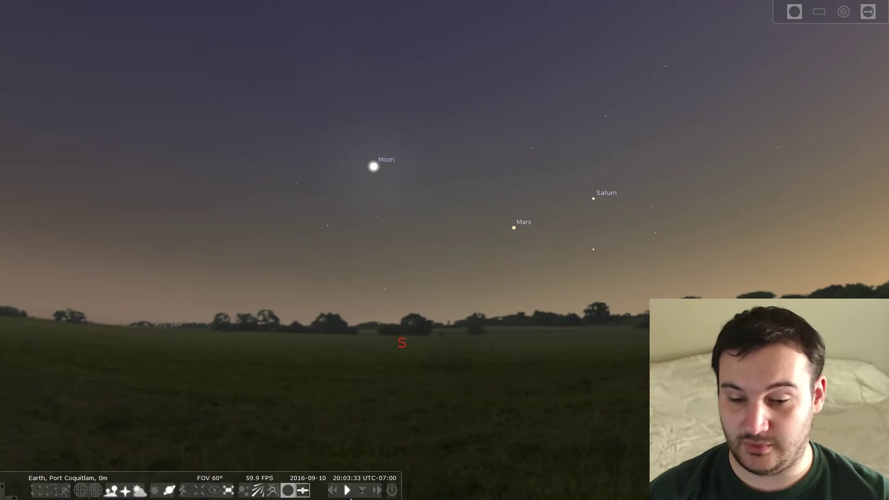
click(375, 490)
click(375, 489)
click(376, 489)
click(376, 490)
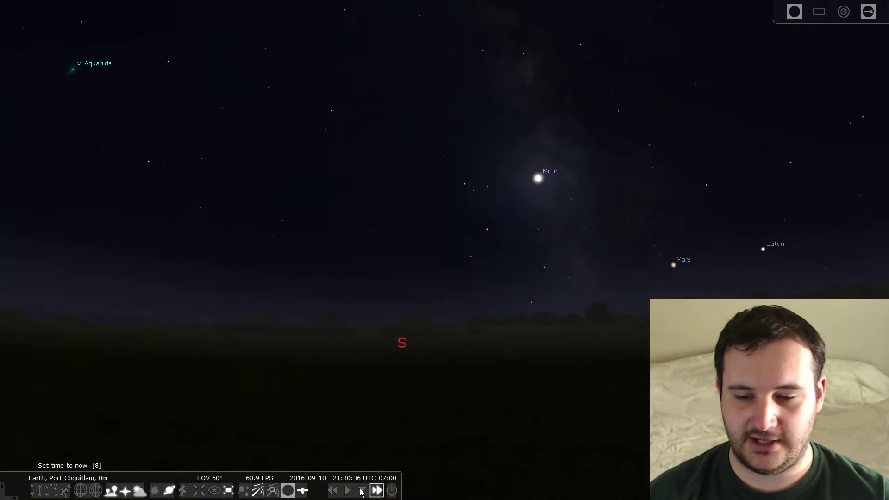
Examine the night sky around the Moon and Milky Way in the south, and the meteor radiants toward the east.
drag(538, 272, 446, 366)
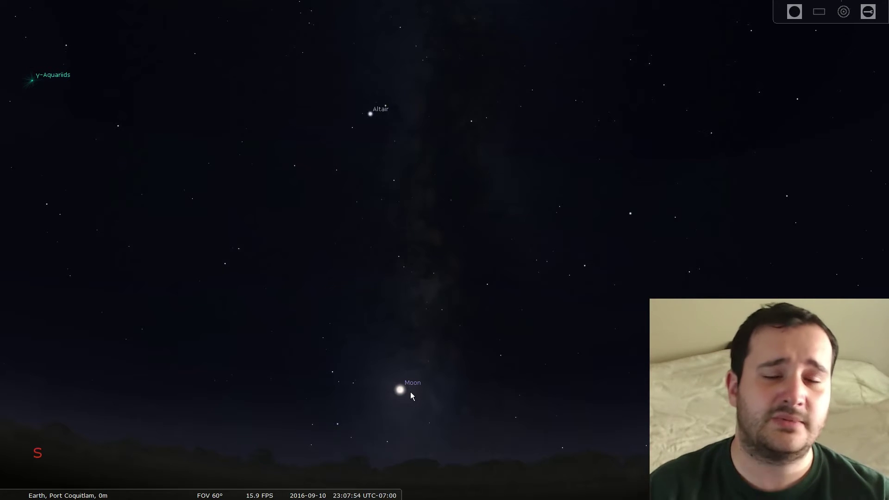
drag(436, 235, 413, 388)
drag(579, 215, 616, 274)
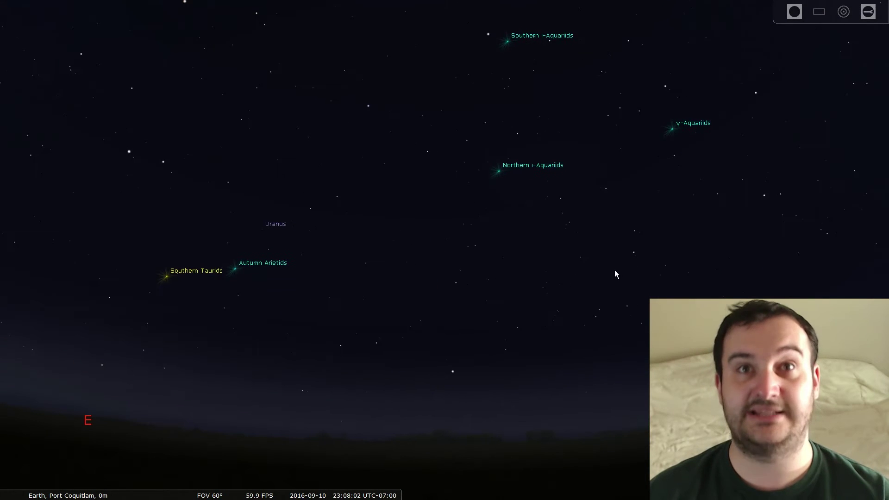
drag(681, 269, 410, 278)
drag(584, 290, 314, 300)
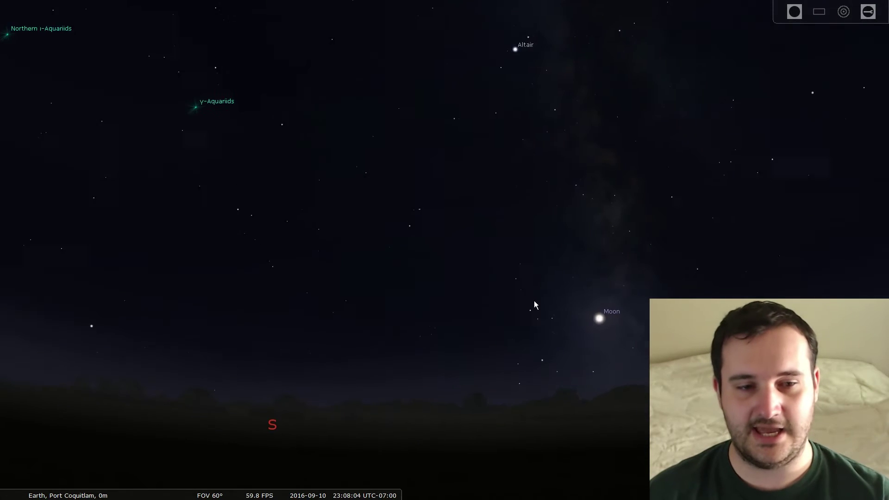
drag(534, 304, 460, 312)
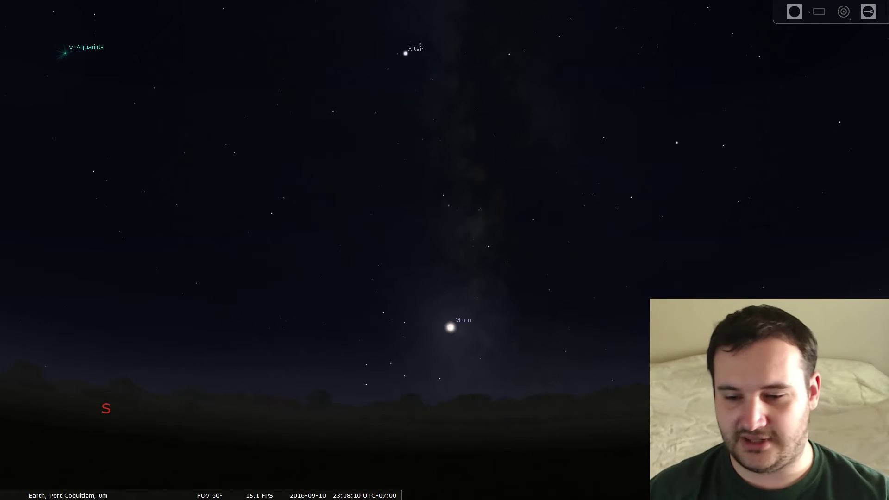
Fast-forward the date to 2016-09-30 at about 05:39 and restore the normal time rate.
mouse_move(354, 486)
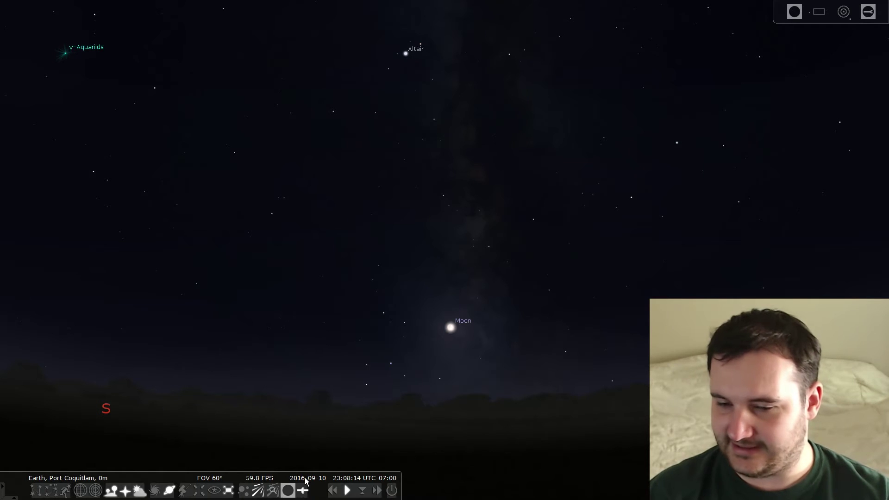
mouse_move(13, 333)
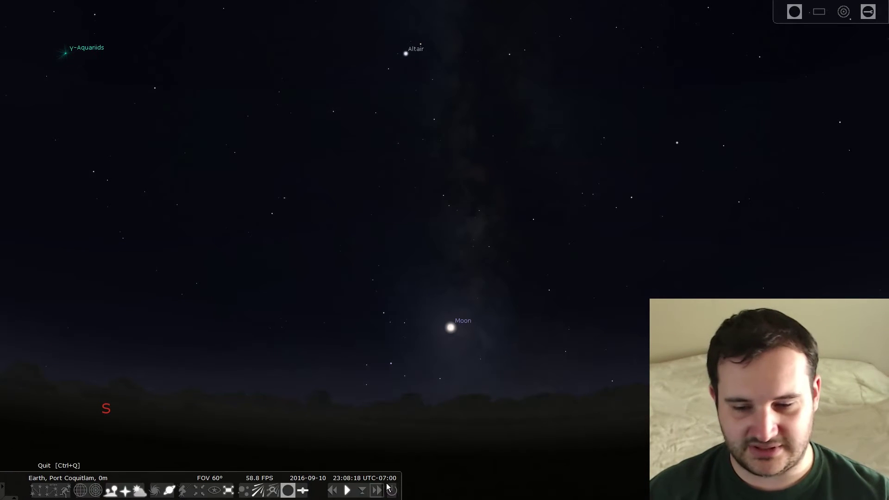
click(382, 489)
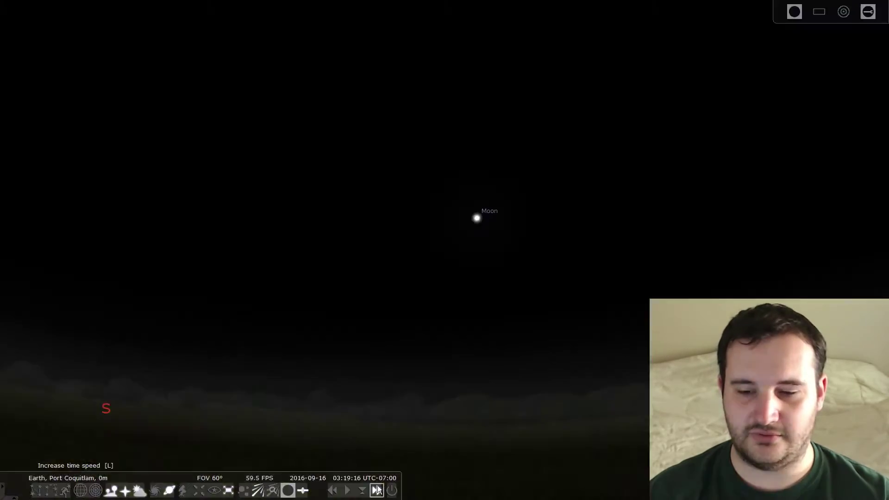
click(364, 494)
click(347, 491)
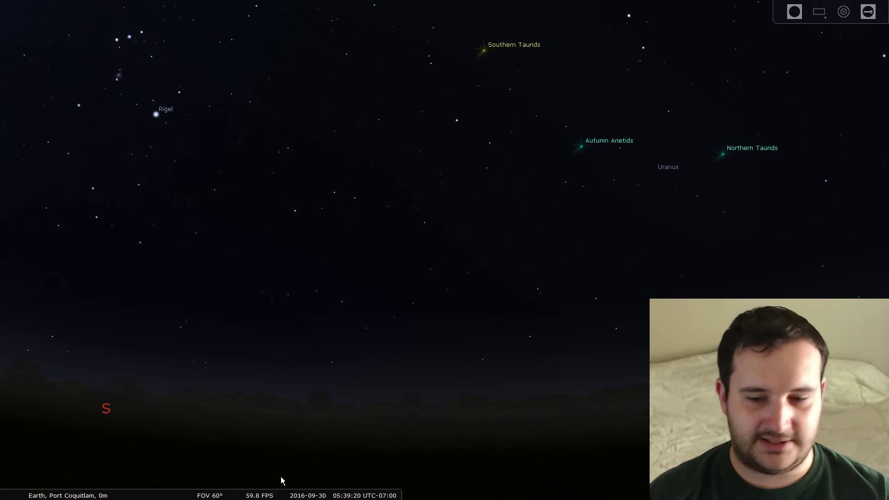
Look around the predawn sky from the south through the east and north to the northwest for the Milky Way.
mouse_move(281, 497)
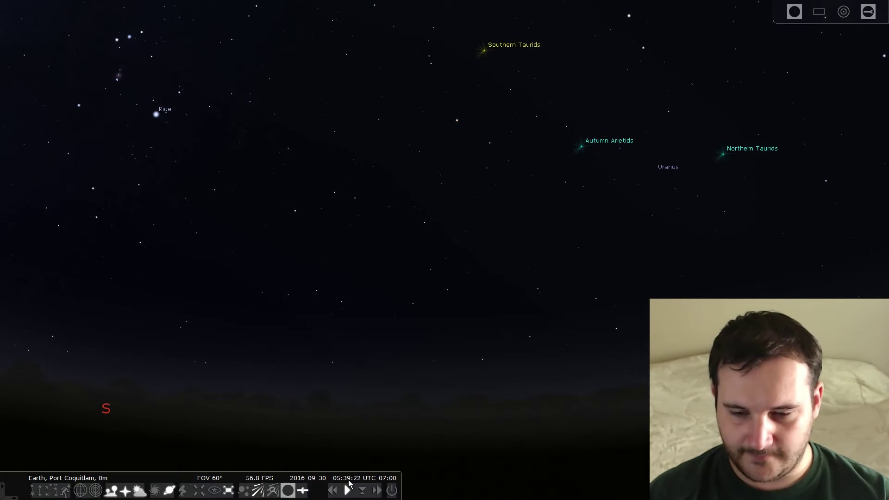
drag(332, 334, 716, 362)
drag(339, 356, 627, 361)
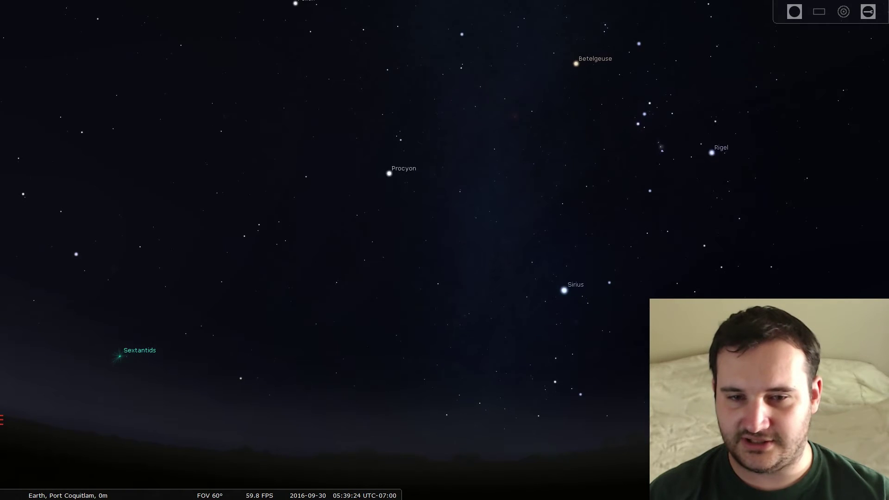
drag(172, 343, 596, 338)
drag(448, 336, 681, 307)
drag(250, 301, 451, 285)
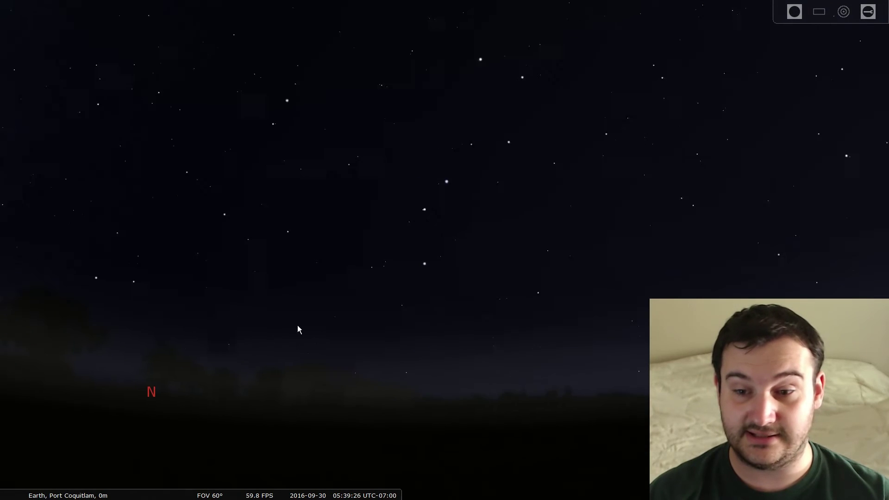
mouse_move(169, 284)
mouse_down()
mouse_move(882, 265)
mouse_move(606, 250)
mouse_move(445, 260)
mouse_move(489, 343)
mouse_move(453, 495)
mouse_move(432, 341)
mouse_move(439, 345)
mouse_move(556, 56)
mouse_move(519, 200)
mouse_move(505, 44)
mouse_up()
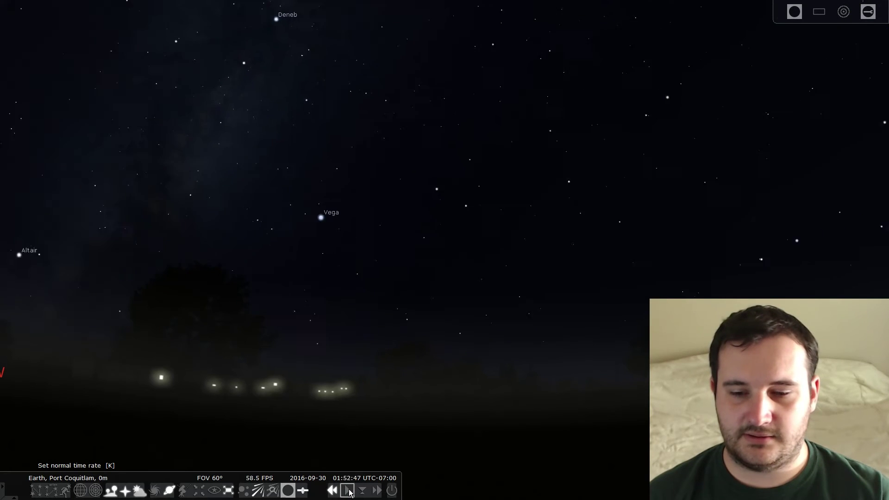
Rewind time to about 23:48 on 2016-09-29, face the southwestern sky and turn off the atmosphere.
click(348, 491)
mouse_move(197, 287)
mouse_down()
mouse_move(492, 285)
mouse_move(397, 290)
mouse_move(442, 308)
mouse_up()
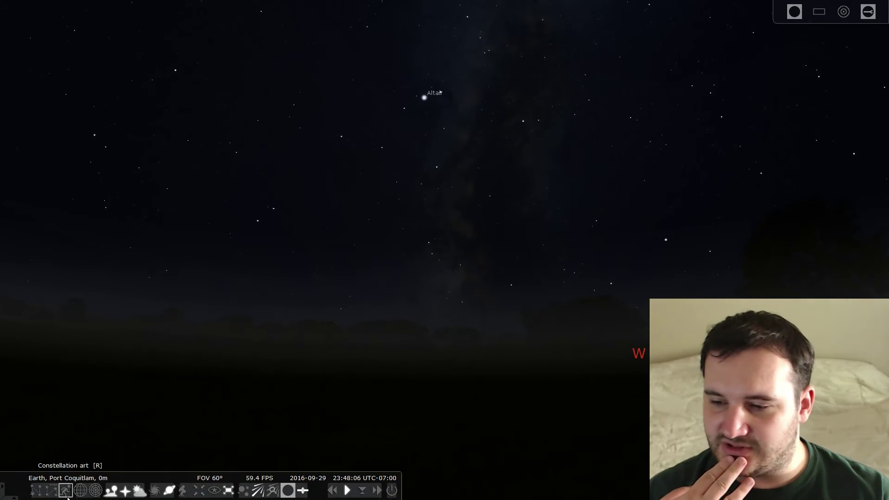
click(138, 492)
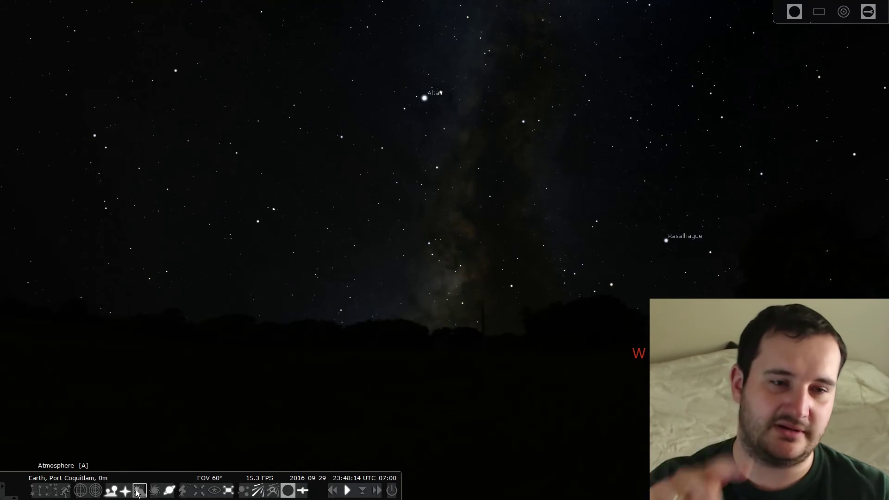
Rewind time to about 19:32 on 2016-09-29 at normal rate and face the Milky Way above the southern horizon.
click(334, 491)
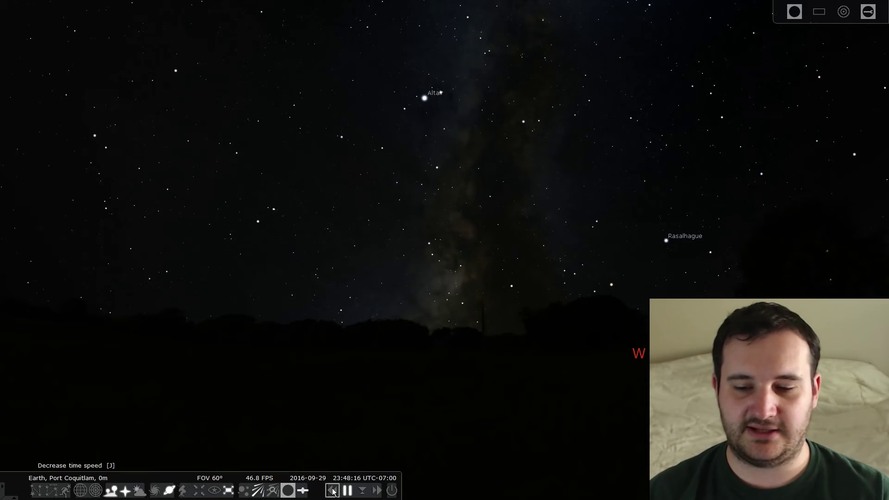
click(333, 492)
click(333, 491)
click(333, 492)
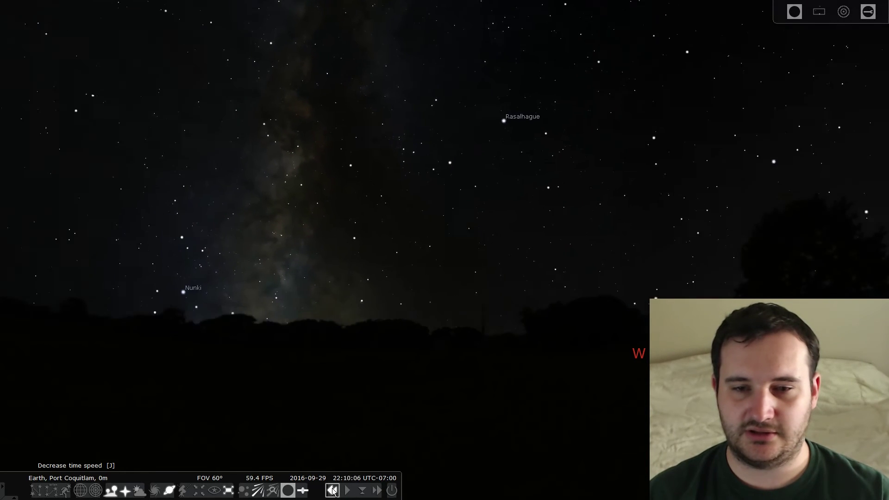
click(348, 491)
drag(211, 377, 623, 327)
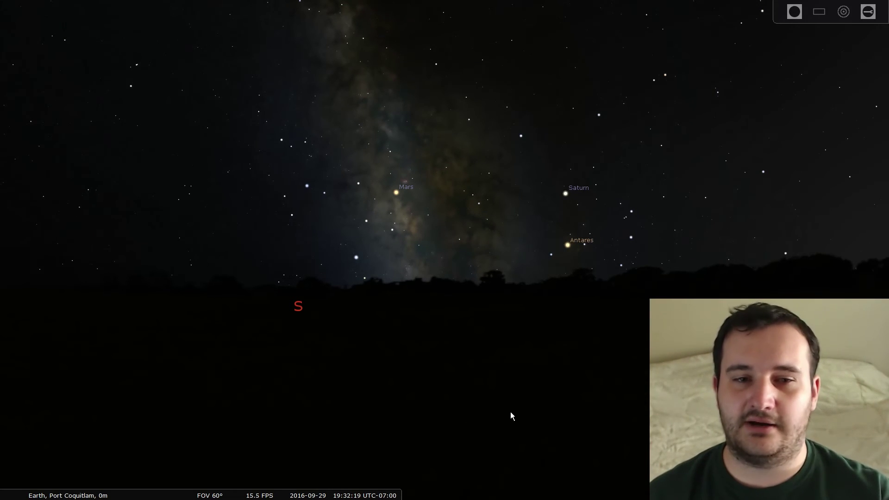
drag(592, 375, 449, 381)
drag(281, 266, 566, 153)
mouse_move(352, 492)
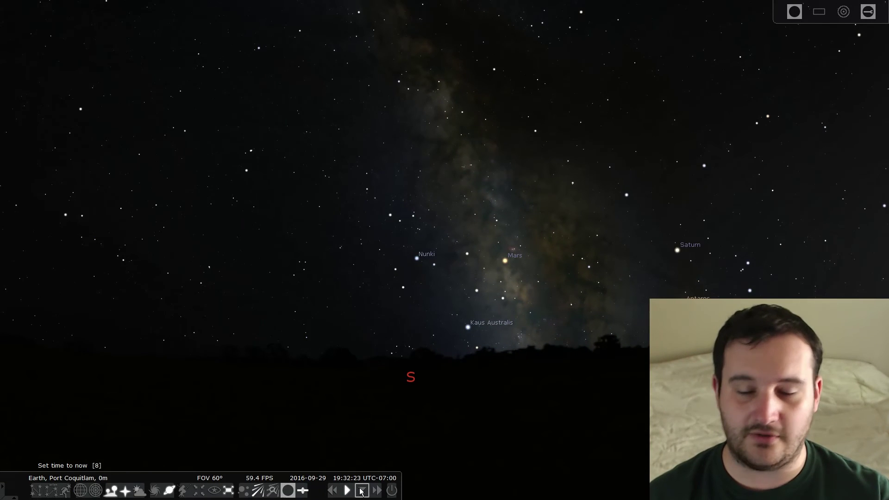